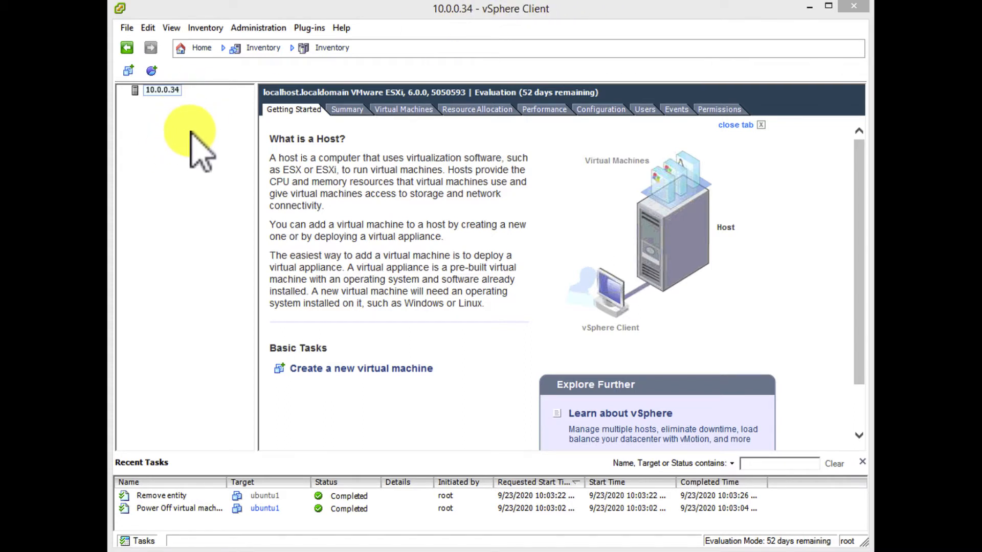
Start creating a new virtual machine on host 10.0.0.34 using the Custom configuration
{"action": "left_click", "coordinate": [177, 105]}
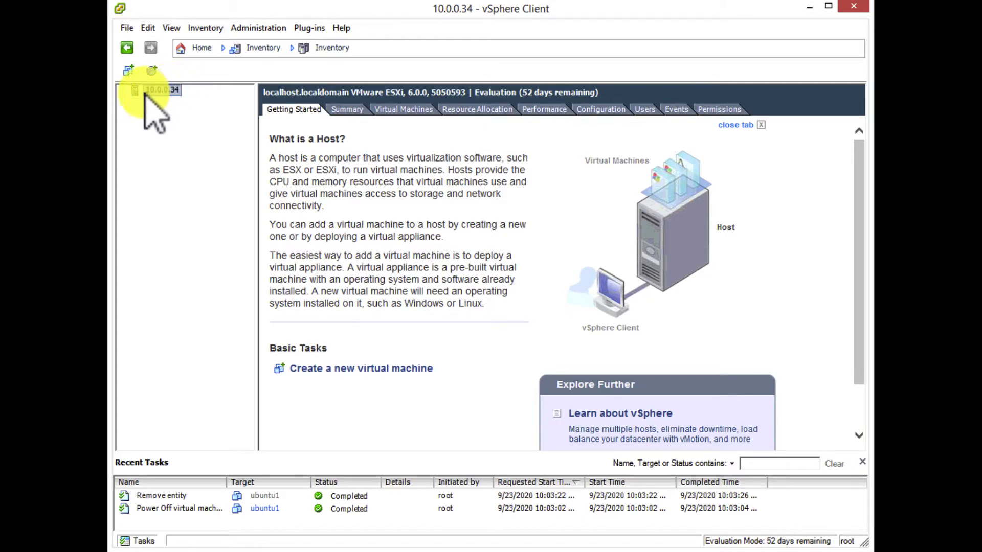
{"action": "right_click", "coordinate": [174, 94]}
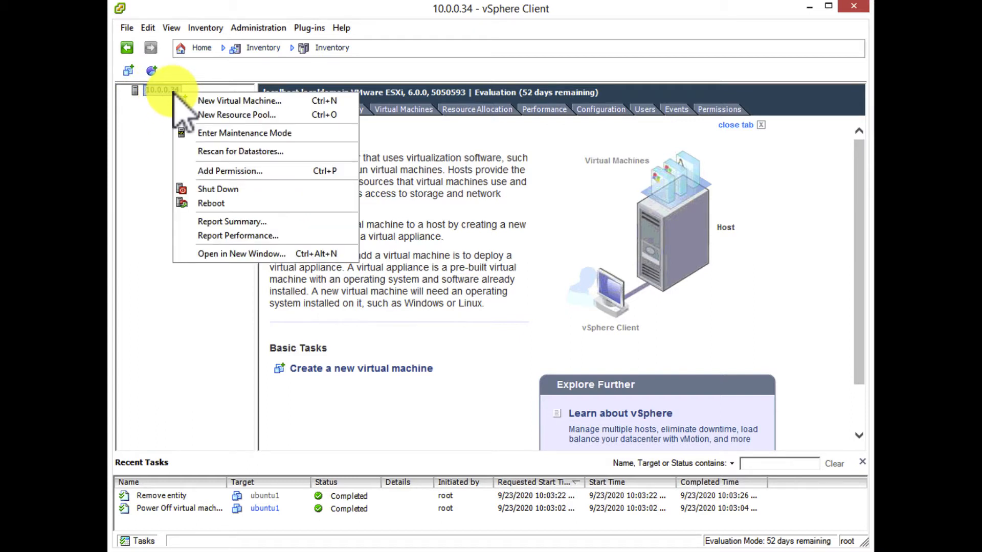
{"action": "left_click", "coordinate": [207, 101]}
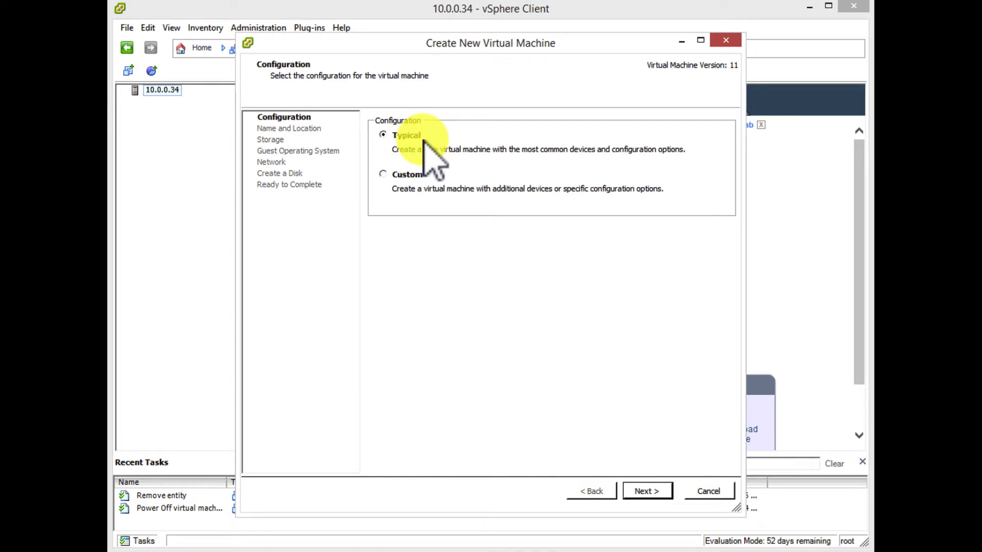
{"action": "left_click", "coordinate": [383, 175]}
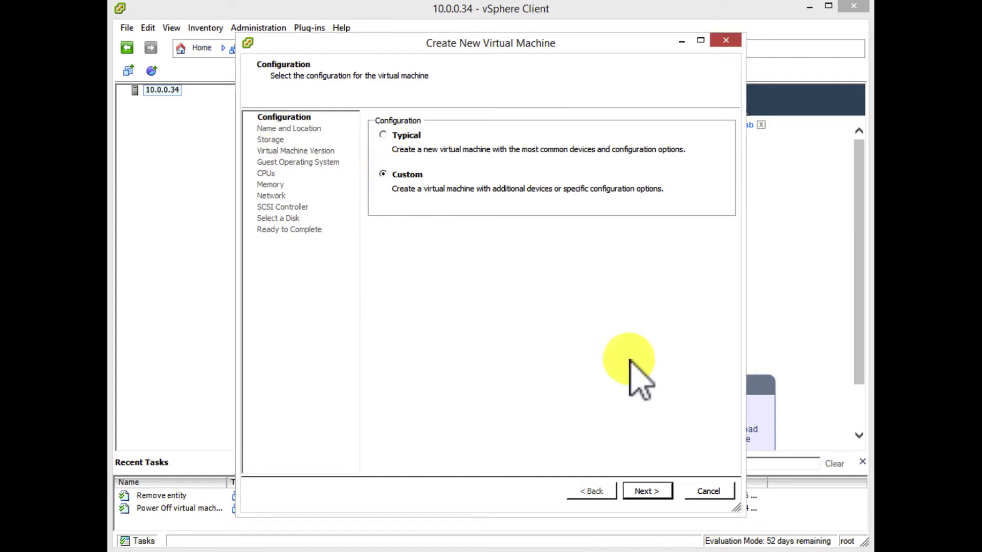
{"action": "left_click", "coordinate": [652, 491]}
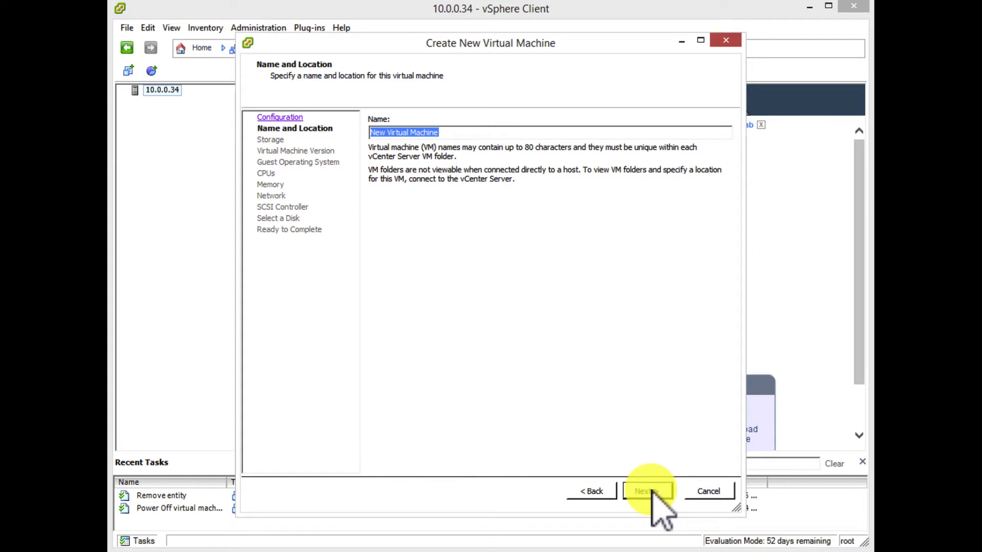
Name the virtual machine serverbbb and store its files on datastore1
{"action": "type", "text": "ser"}
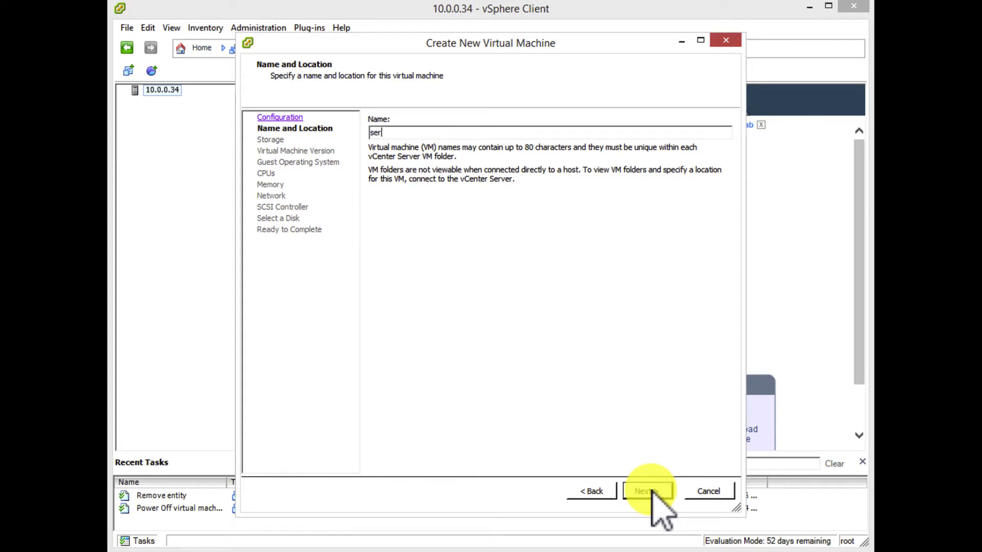
{"action": "type", "text": "verbbb"}
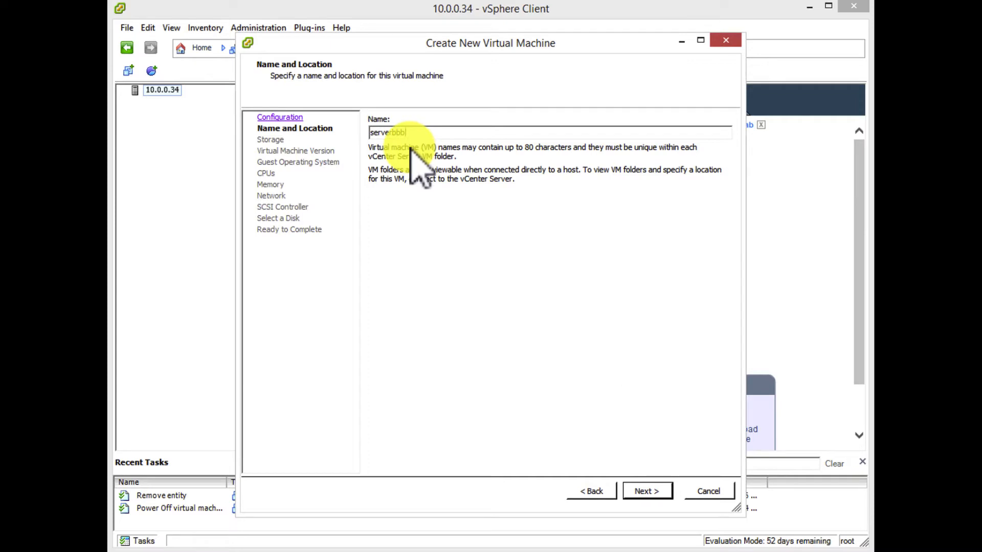
{"action": "left_click", "coordinate": [639, 491]}
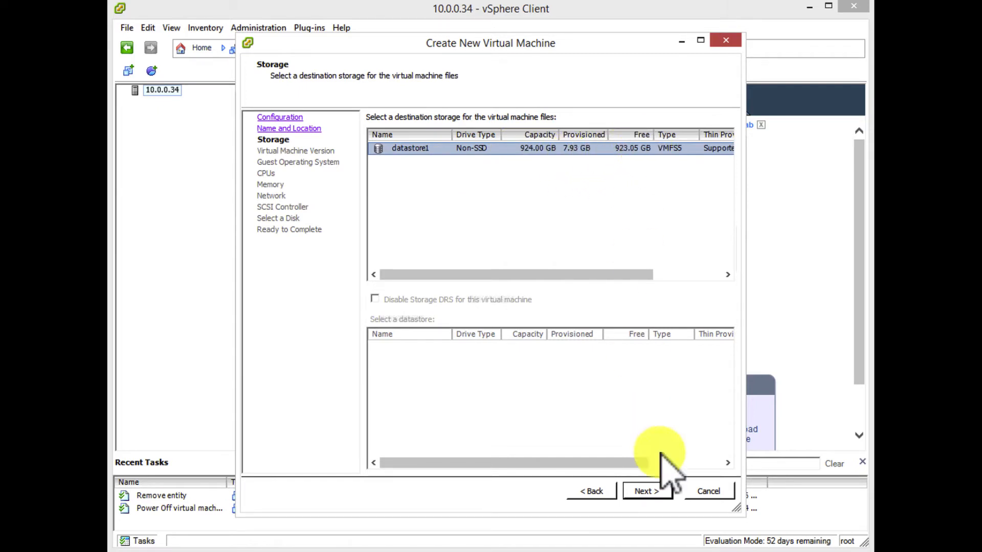
{"action": "left_click", "coordinate": [649, 492]}
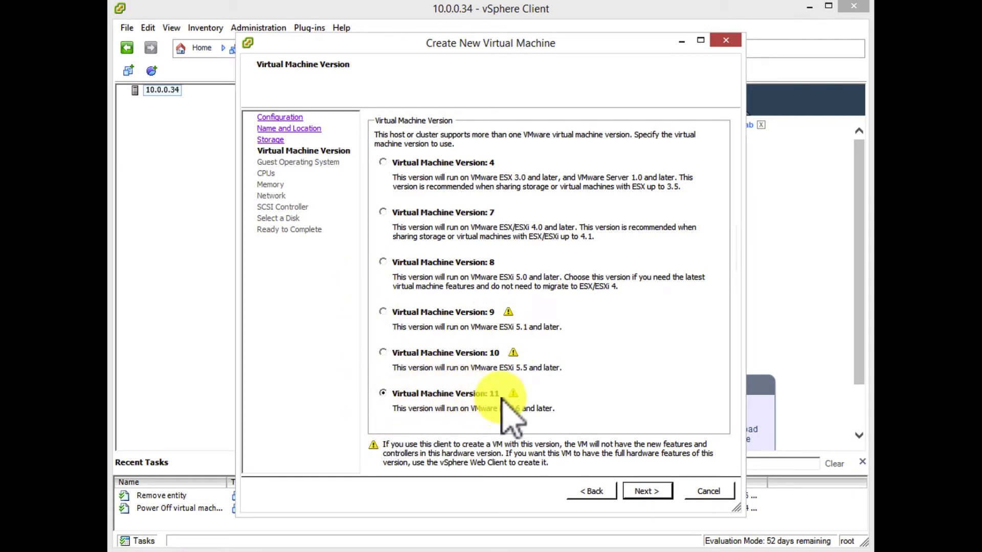
Accept virtual machine version 11 and set the guest operating system to Linux, version Ubuntu Linux (64-bit)
{"action": "left_click", "coordinate": [657, 492]}
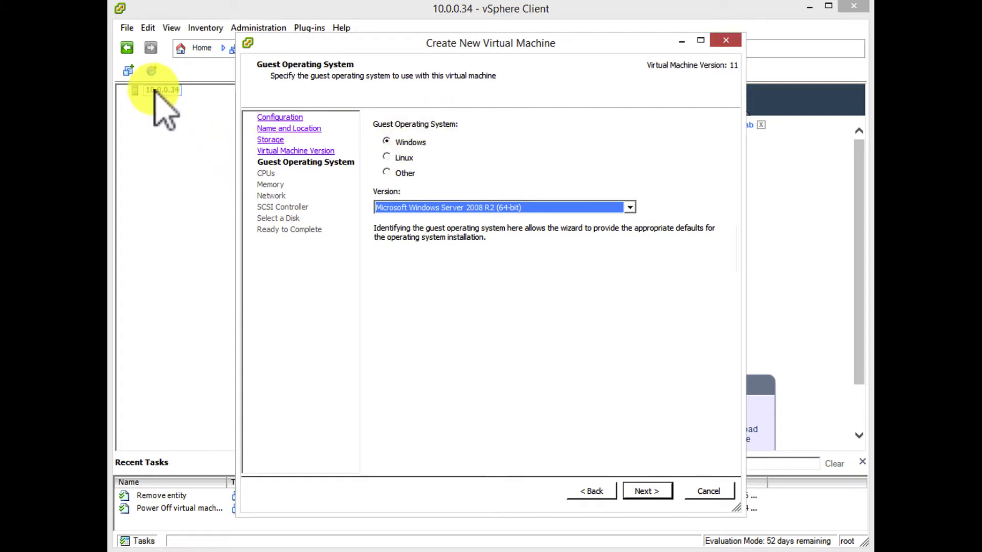
{"action": "left_click", "coordinate": [387, 158]}
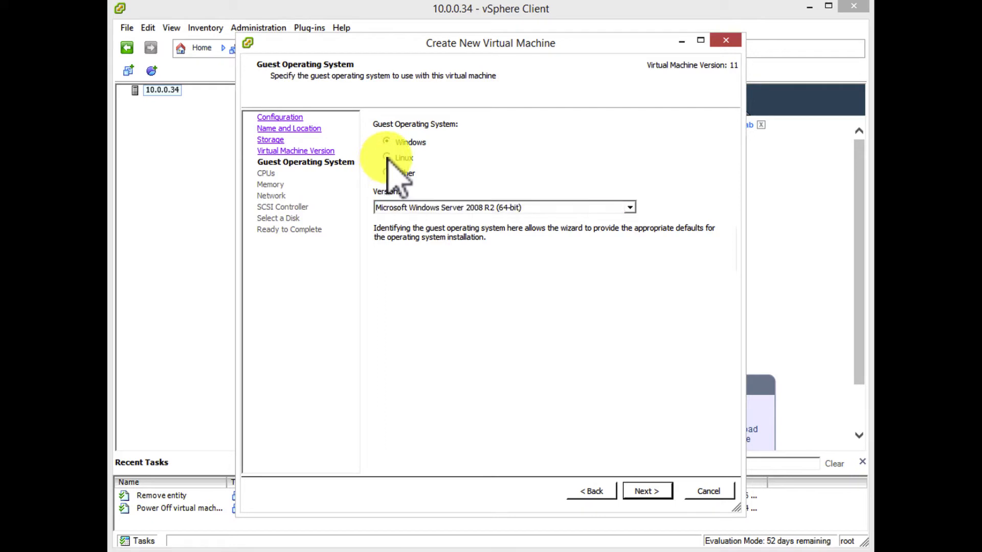
{"action": "left_click", "coordinate": [506, 207]}
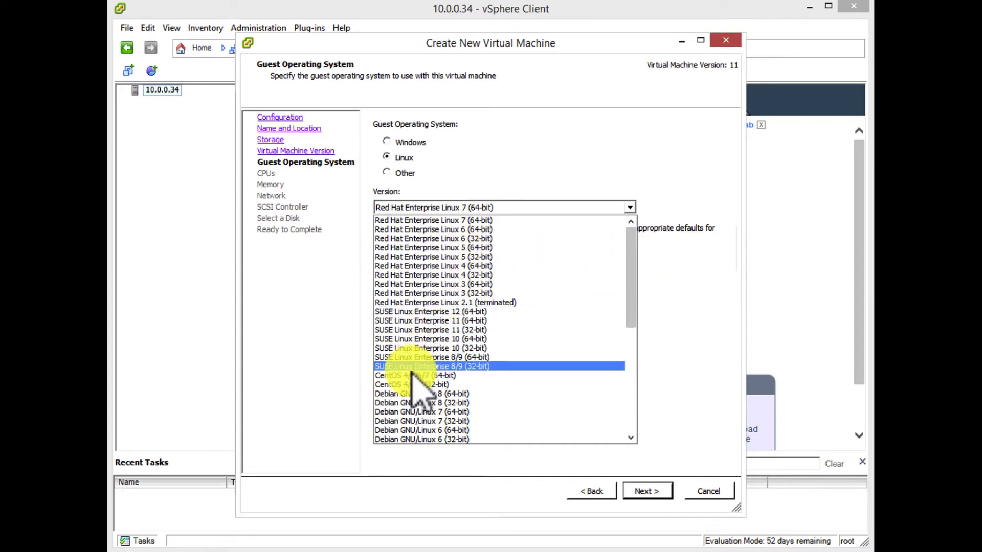
{"action": "left_click_drag", "start_coordinate": [632, 254], "coordinate": [621, 382]}
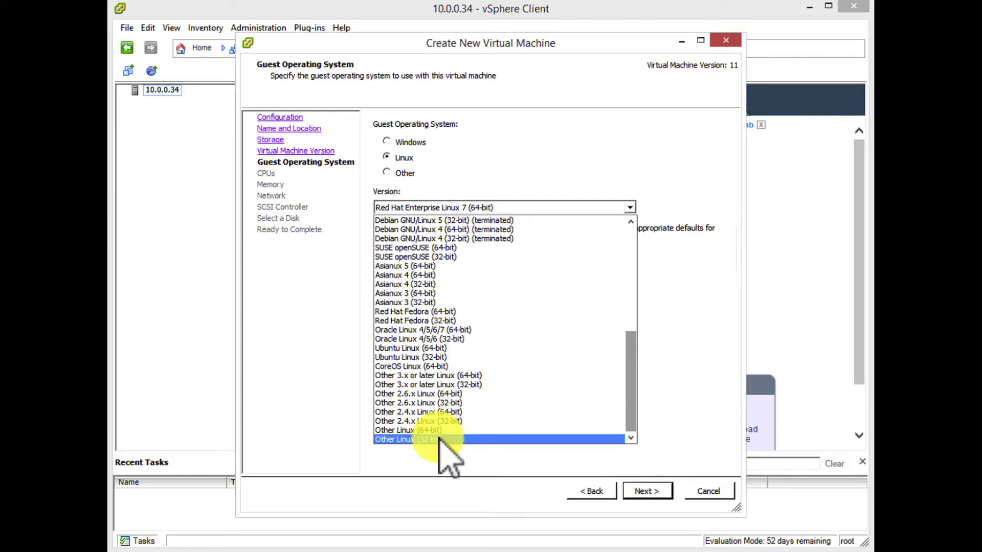
{"action": "left_click", "coordinate": [459, 349]}
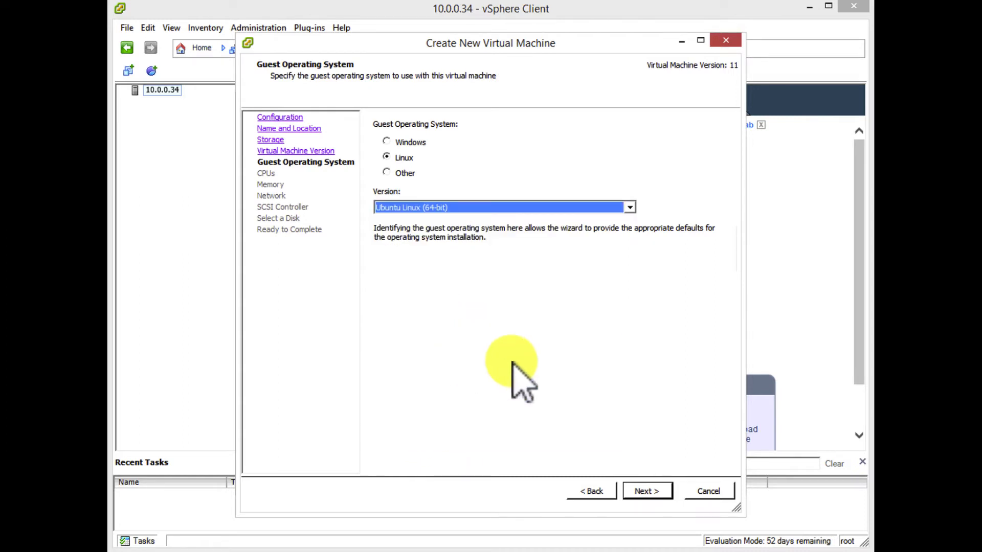
{"action": "left_click", "coordinate": [653, 492]}
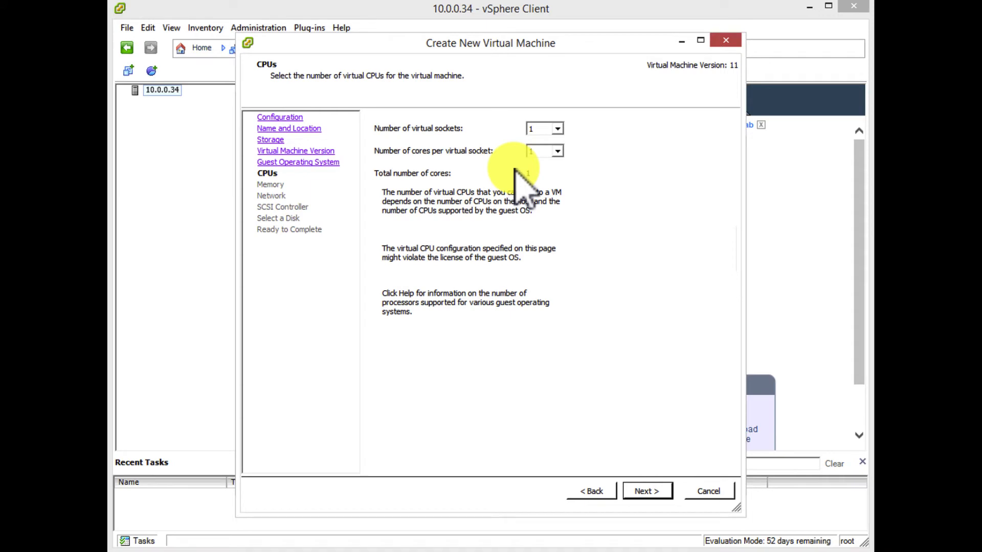
{"action": "left_click", "coordinate": [558, 129]}
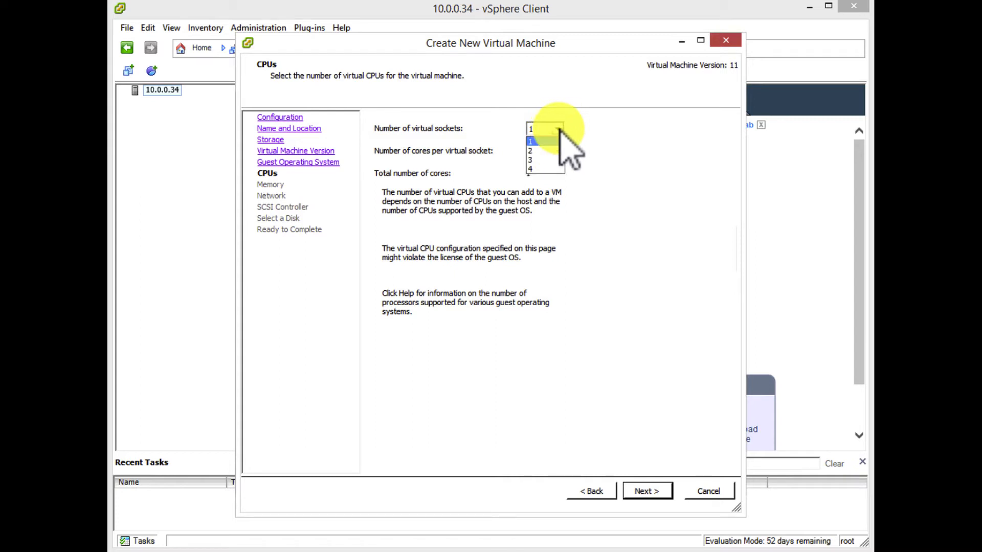
{"action": "left_click", "coordinate": [536, 169]}
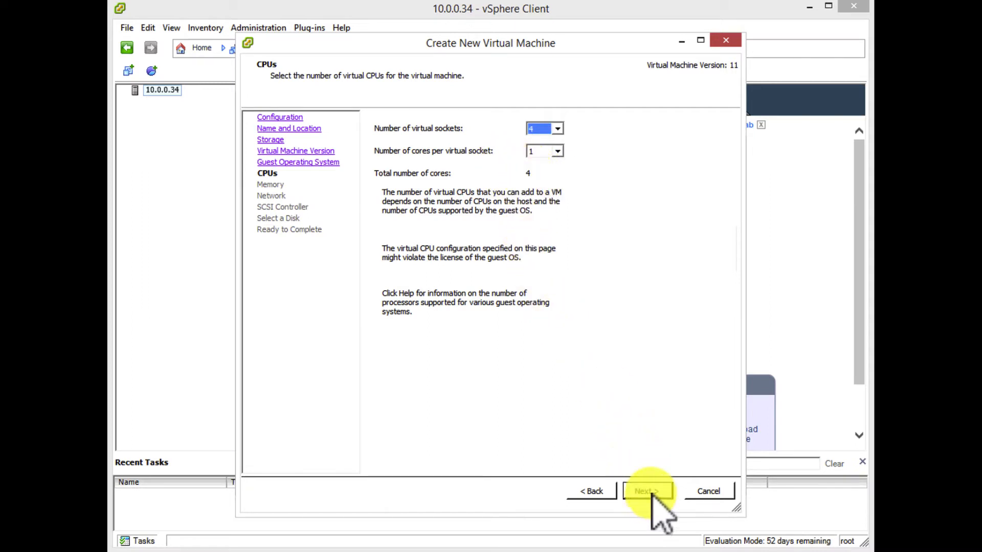
{"action": "left_click", "coordinate": [553, 132]}
{"action": "left_click", "coordinate": [549, 142]}
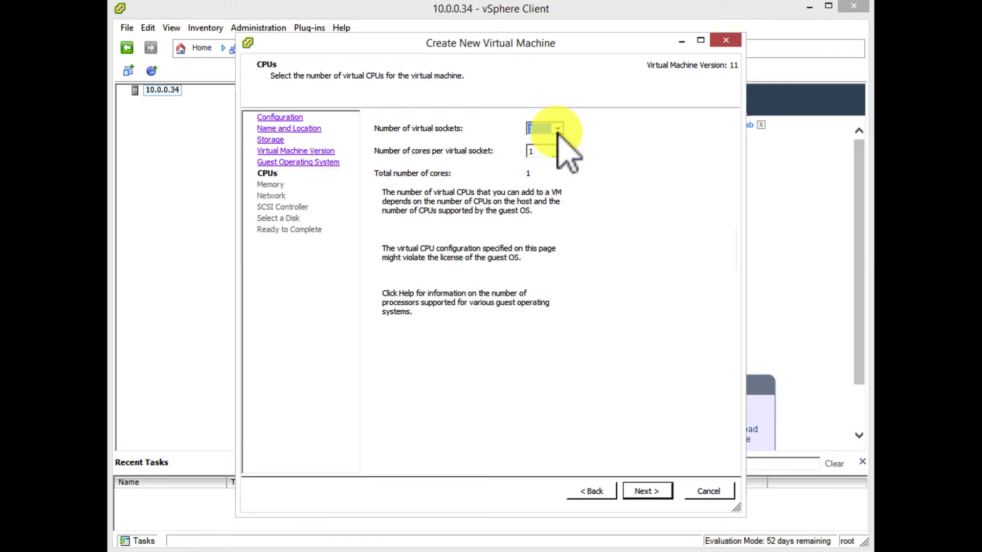
{"action": "left_click", "coordinate": [558, 128]}
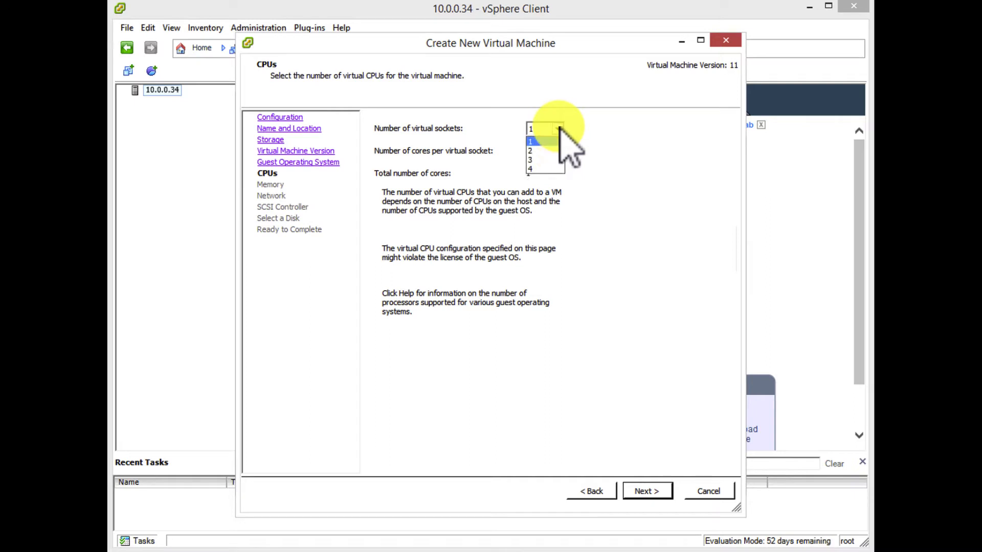
{"action": "left_click", "coordinate": [537, 170]}
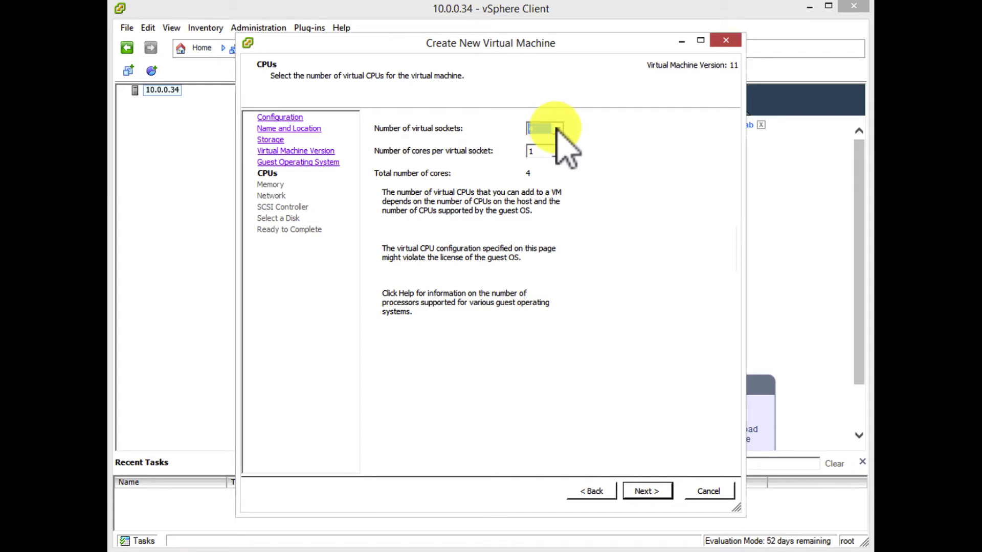
{"action": "left_click", "coordinate": [557, 129]}
{"action": "left_click", "coordinate": [540, 141]}
Set the number of virtual sockets to 4, keep 1 core per socket, and accept the CPU settings
{"action": "left_click", "coordinate": [555, 128]}
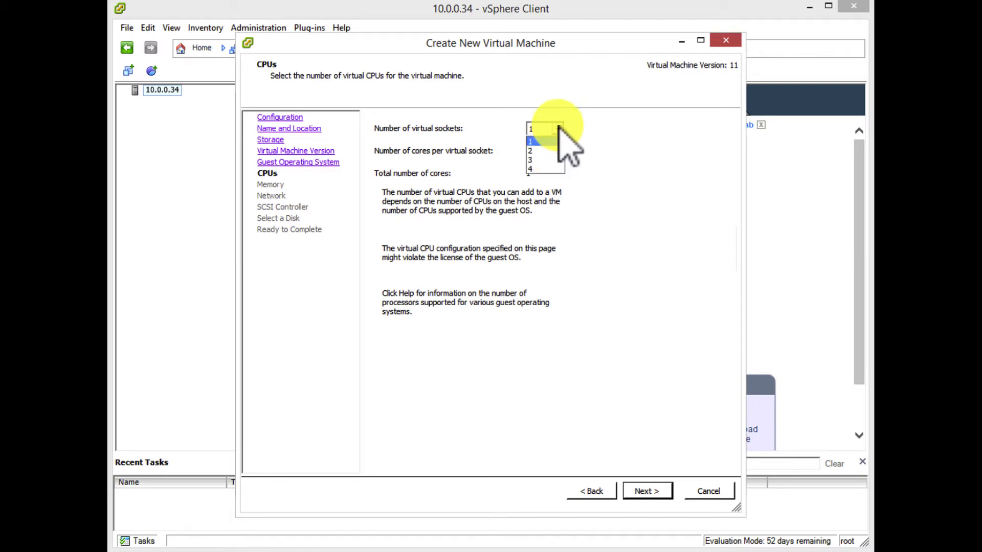
{"action": "left_click", "coordinate": [543, 168]}
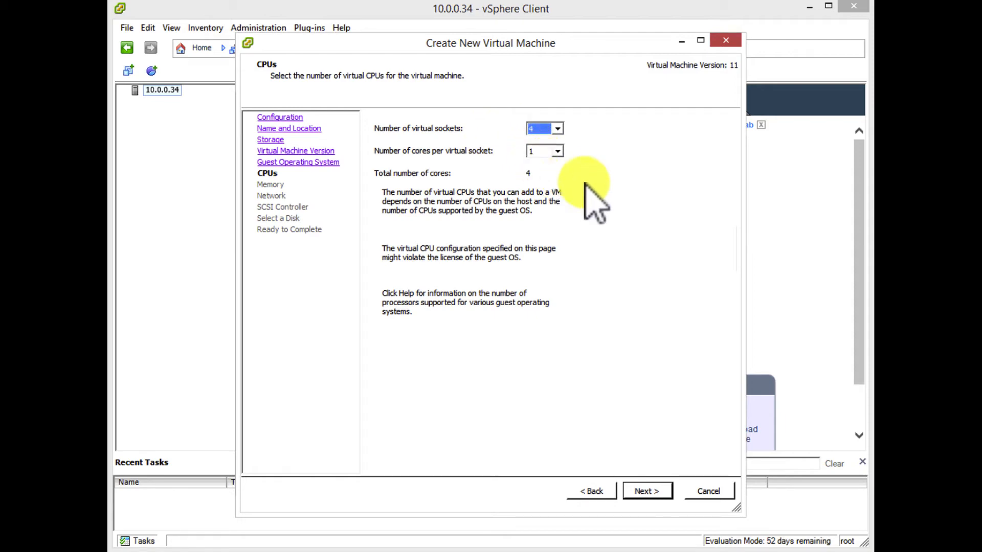
{"action": "left_click", "coordinate": [649, 490]}
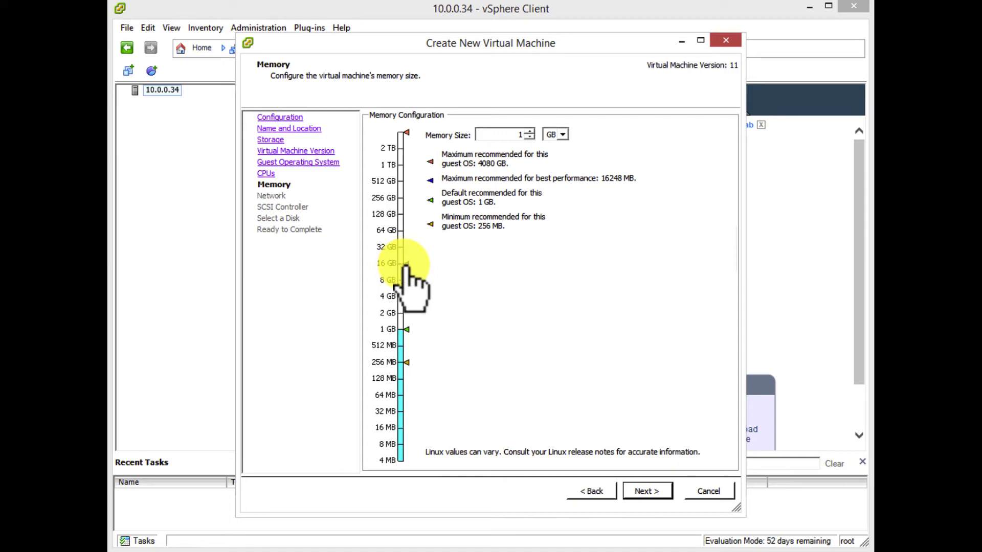
Set the virtual machine's memory size to 15712 MB, just under the maximum recommended for best performance
{"action": "left_click", "coordinate": [405, 266]}
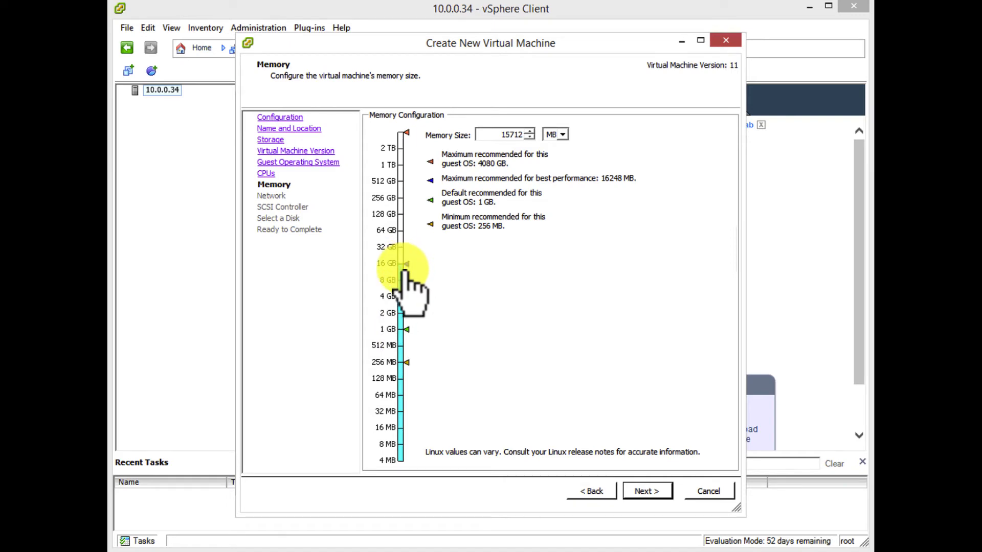
{"action": "left_click", "coordinate": [652, 490]}
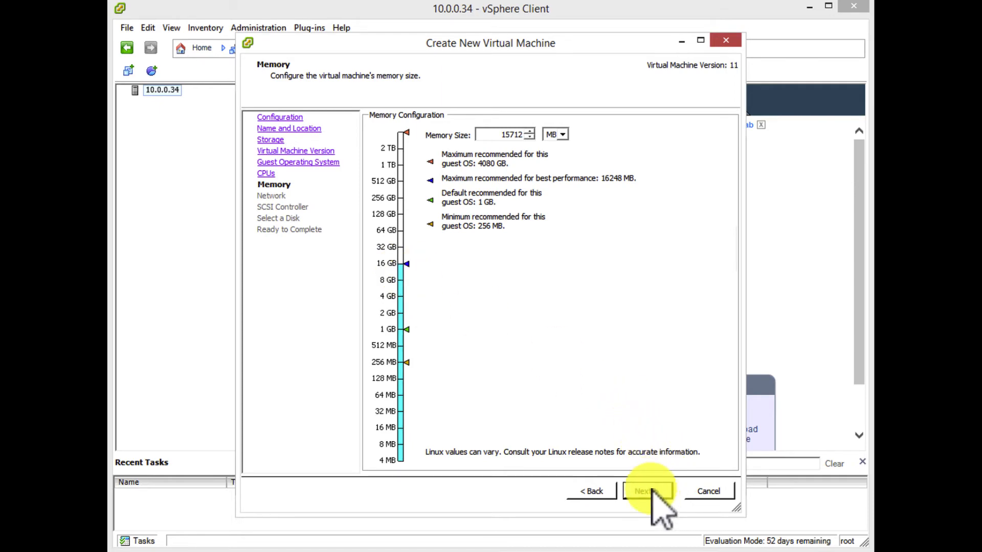
{"action": "left_click", "coordinate": [652, 491]}
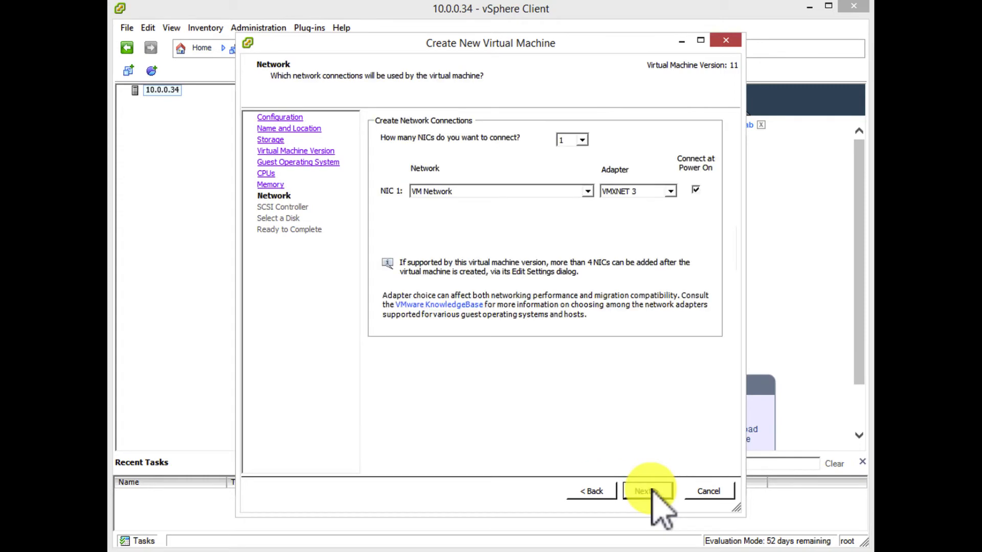
Accept a single NIC connected to VM Network with the VMXNET 3 adapter
{"action": "left_click", "coordinate": [589, 191]}
{"action": "left_click", "coordinate": [590, 192]}
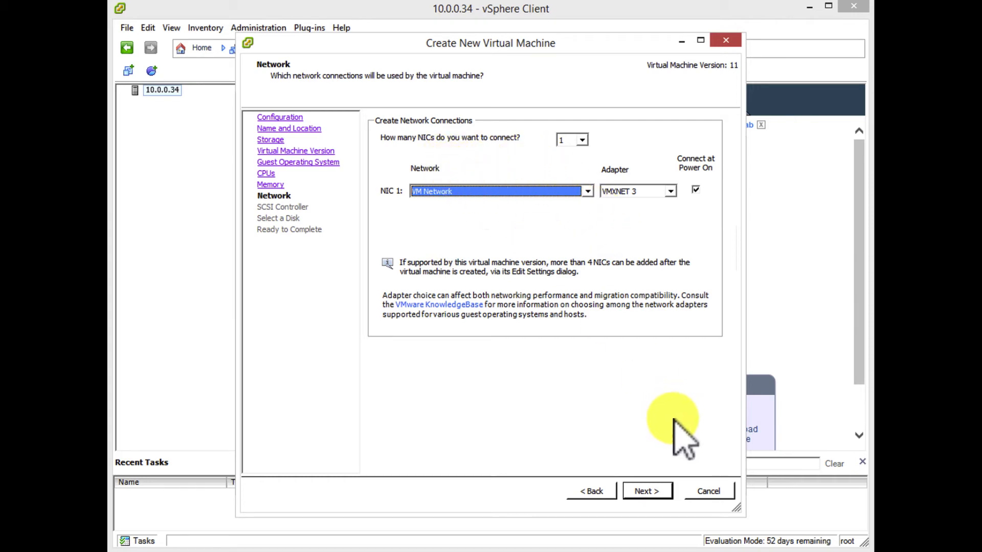
{"action": "left_click", "coordinate": [653, 490]}
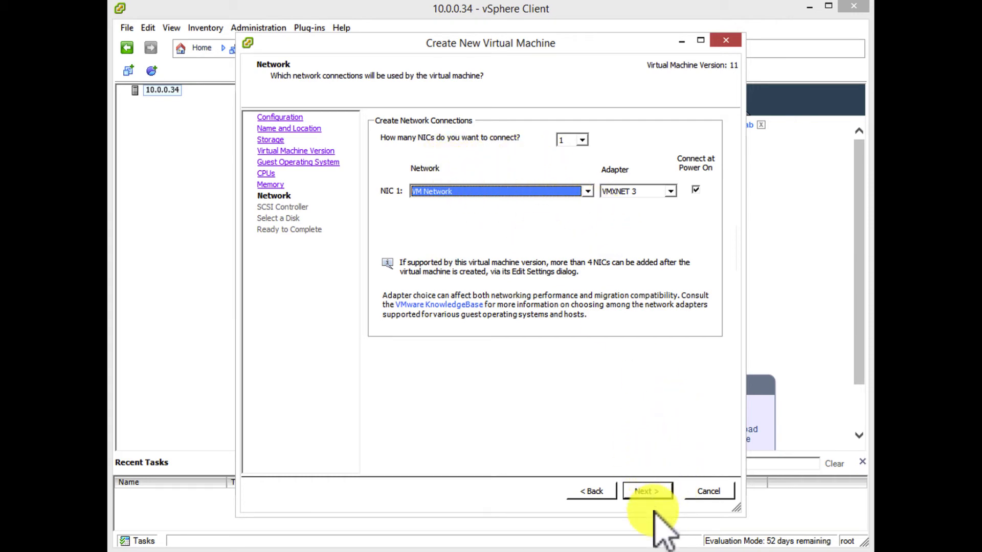
{"action": "left_click", "coordinate": [583, 139]}
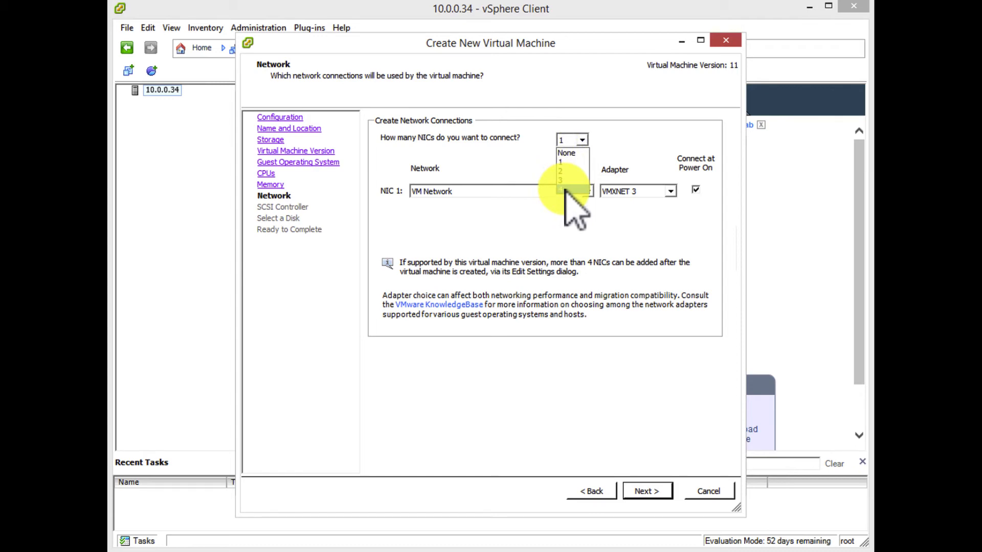
{"action": "left_click", "coordinate": [582, 141]}
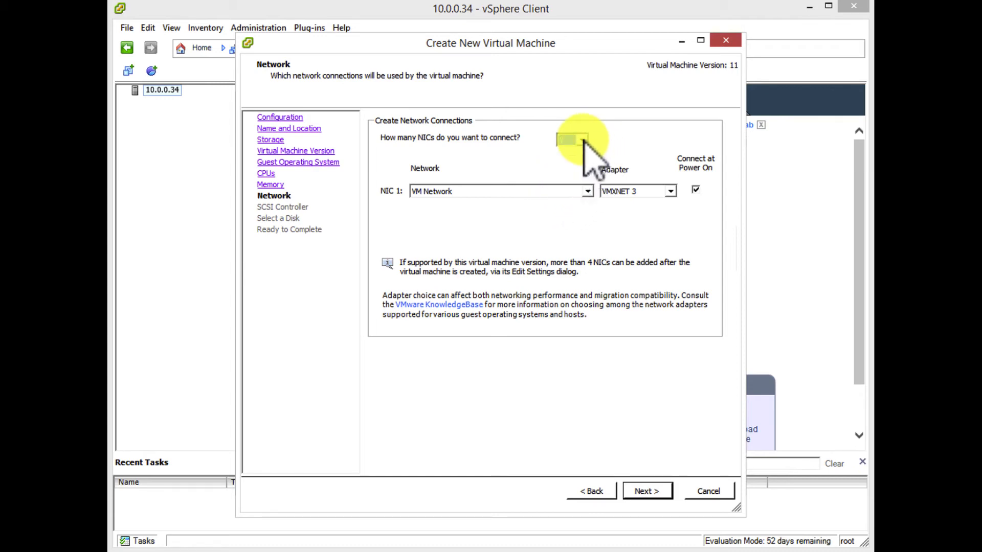
{"action": "left_click", "coordinate": [649, 490]}
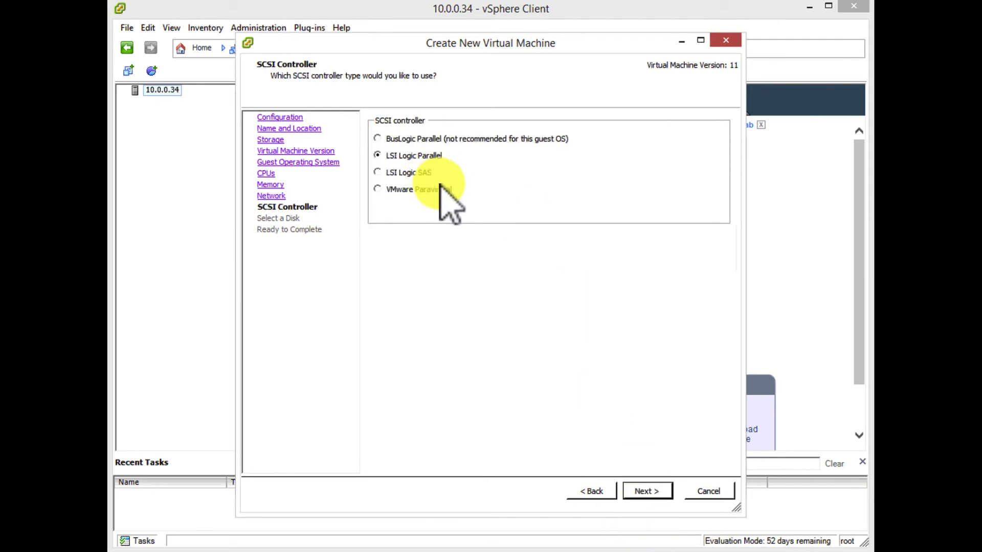
Accept the LSI Logic Parallel SCSI controller and define a new virtual disk with a size of 200 GB
{"action": "left_click", "coordinate": [651, 489]}
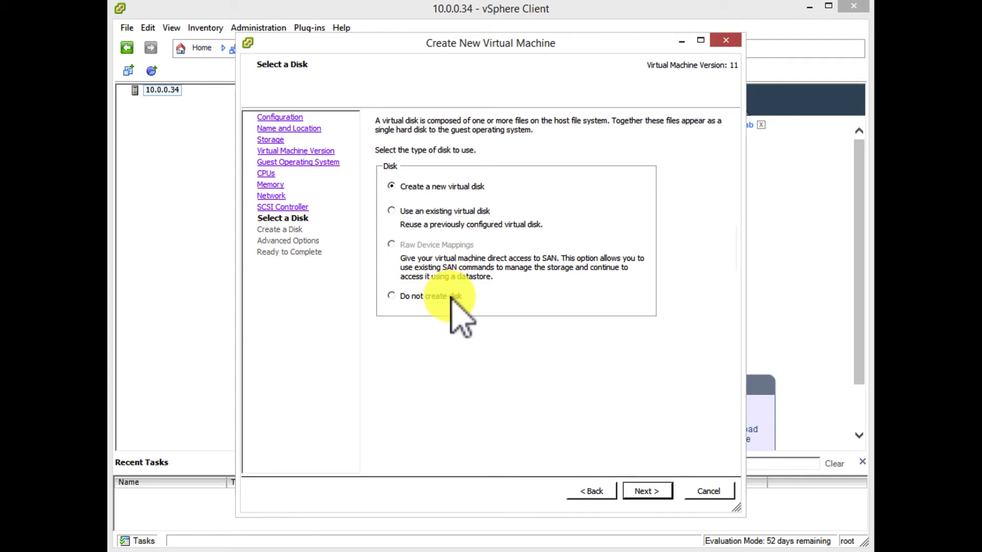
{"action": "left_click", "coordinate": [646, 491]}
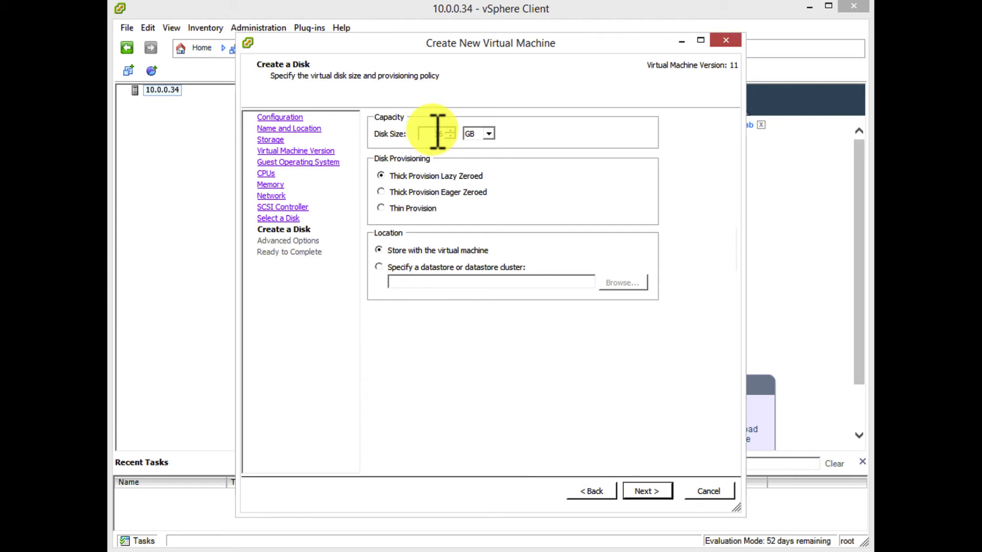
{"action": "left_click_drag", "start_coordinate": [437, 132], "coordinate": [471, 132]}
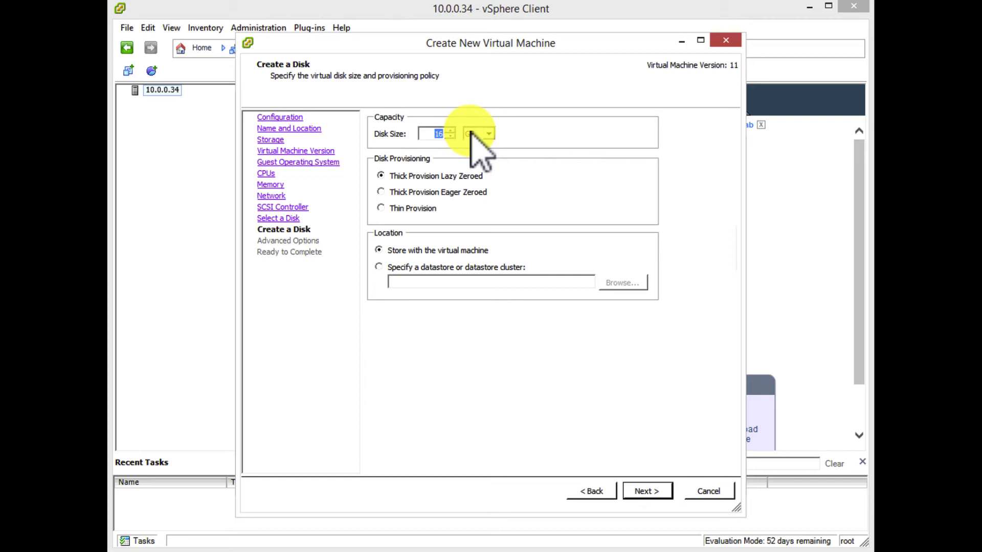
{"action": "type", "text": "200"}
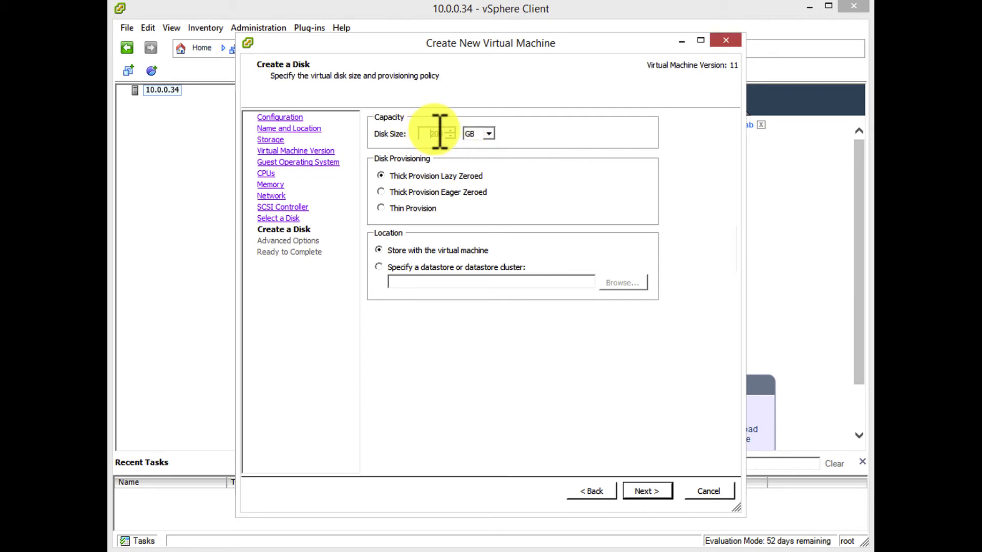
Set the virtual disk size to 500 GB, keeping Thick Provision Lazy Zeroed and storage with the virtual machine
{"action": "left_click_drag", "start_coordinate": [440, 131], "coordinate": [459, 131]}
{"action": "type", "text": "50"}
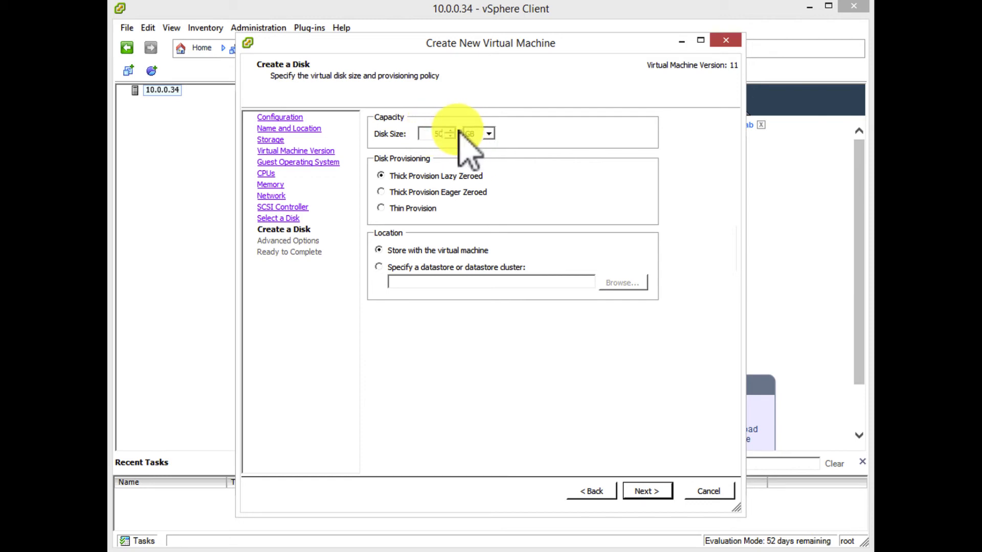
{"action": "type", "text": "0"}
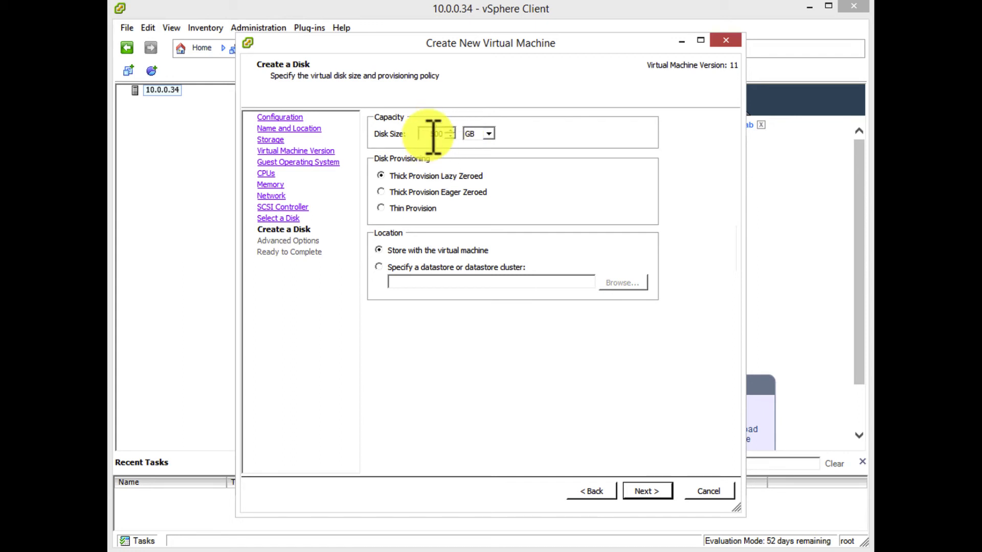
{"action": "left_click", "coordinate": [647, 490]}
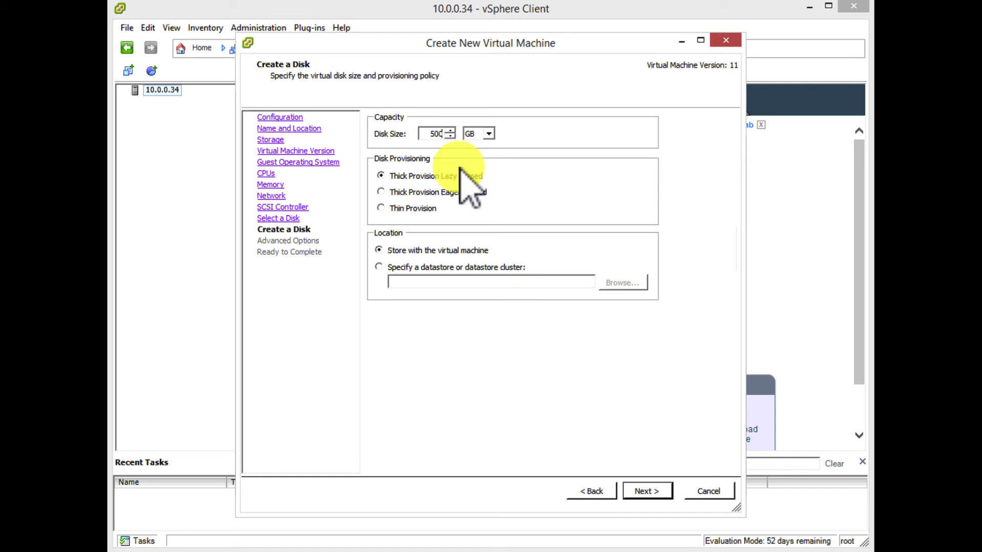
{"action": "left_click", "coordinate": [658, 490]}
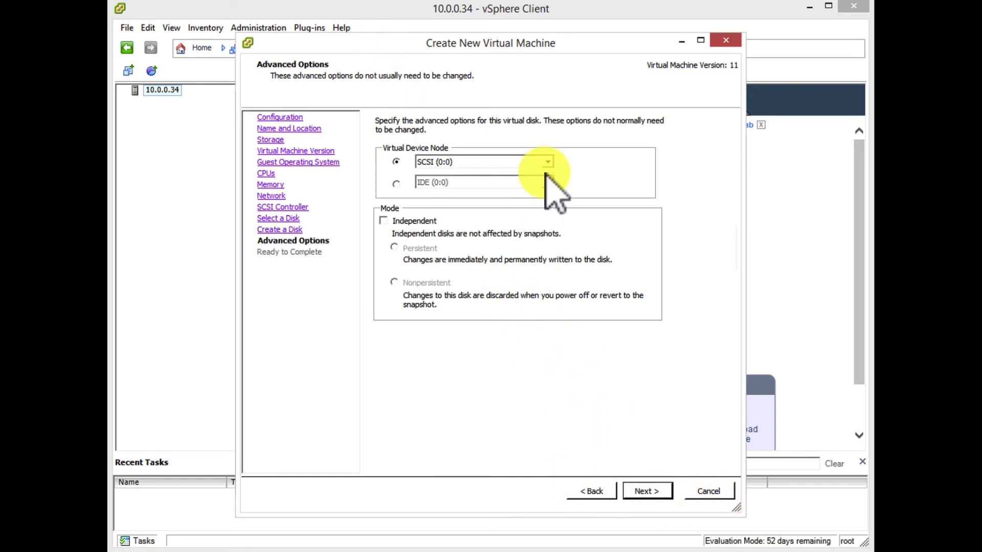
Accept the default SCSI (0:0) device node and disk mode, and finish creating the virtual machine
{"action": "left_click", "coordinate": [654, 490]}
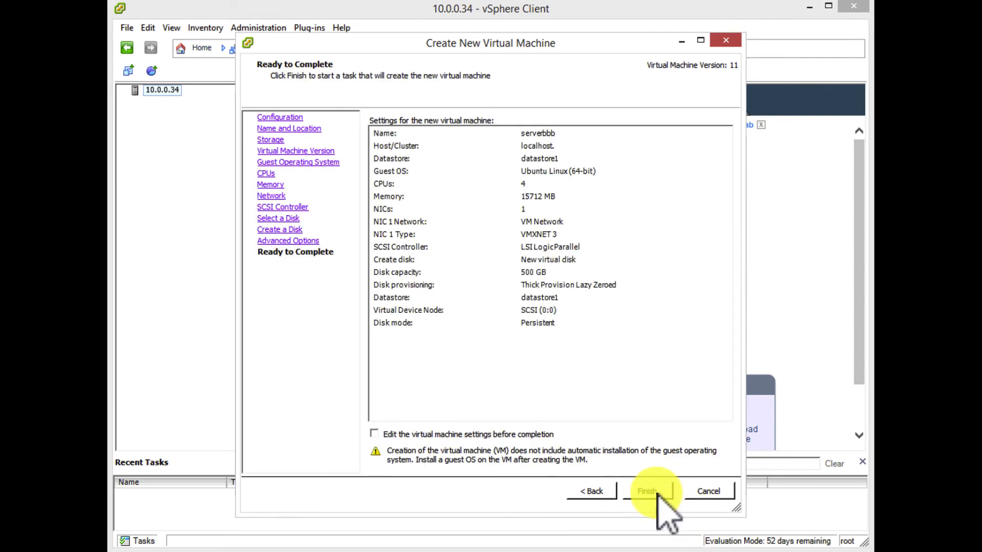
{"action": "left_click", "coordinate": [659, 493]}
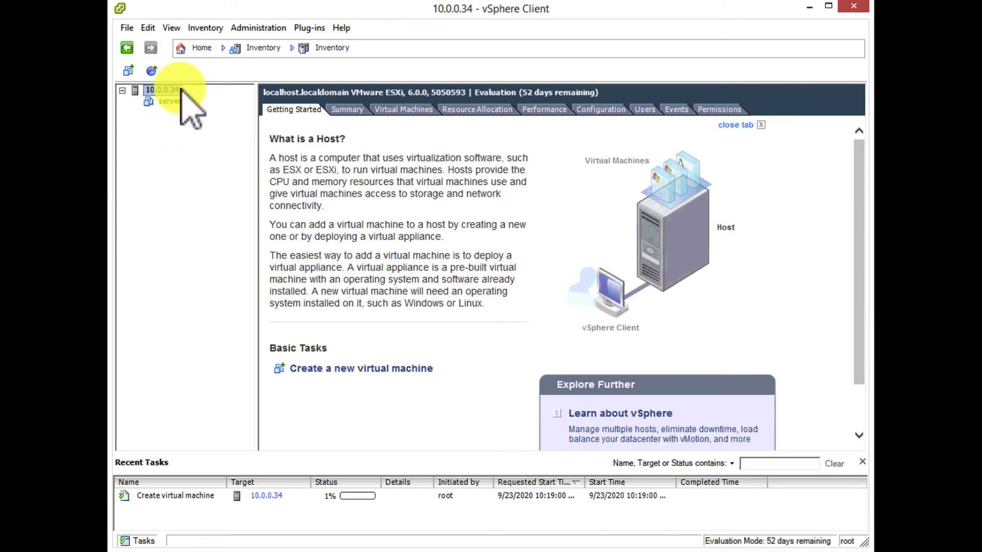
Power on the serverbbb virtual machine and open its console in a fully visible window
{"action": "left_click", "coordinate": [178, 102]}
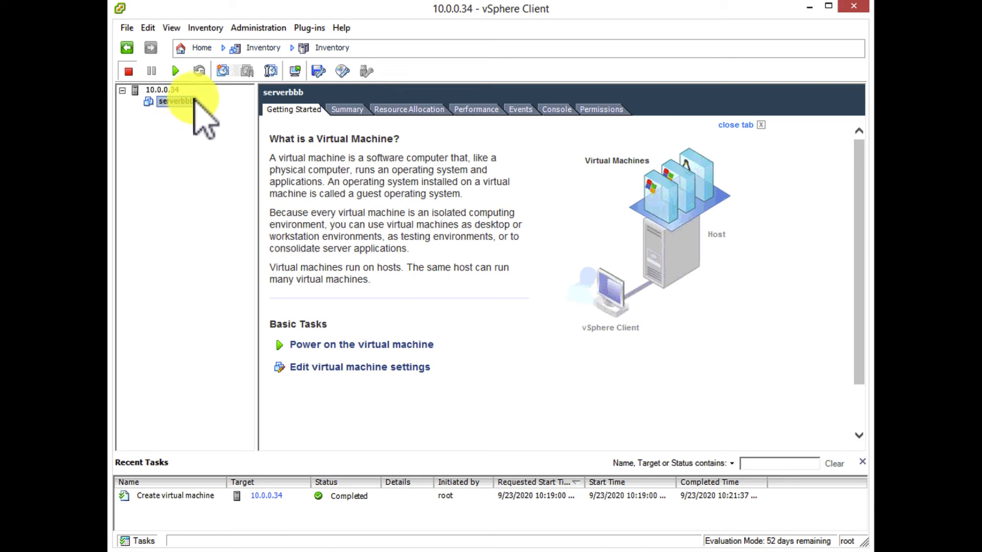
{"action": "left_click", "coordinate": [176, 68]}
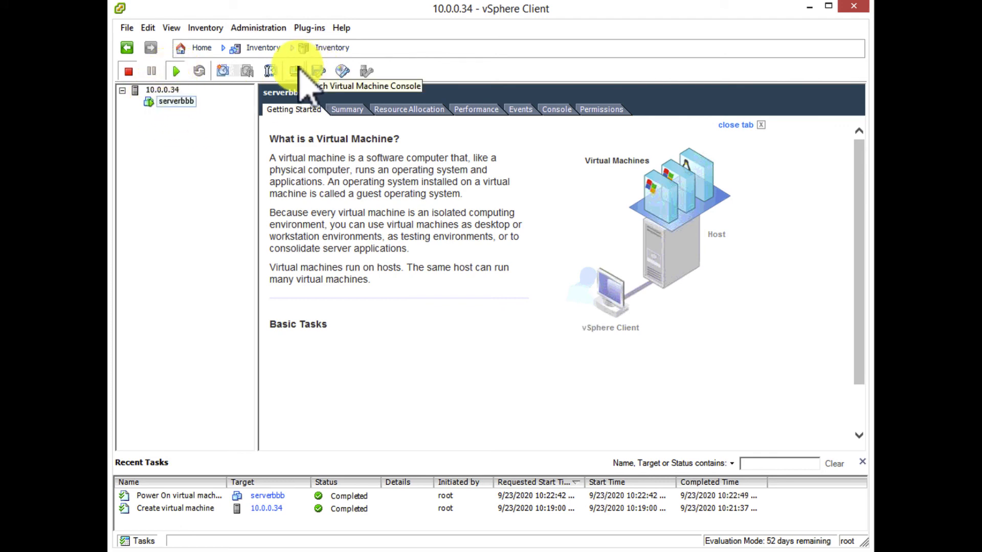
{"action": "left_click", "coordinate": [297, 69]}
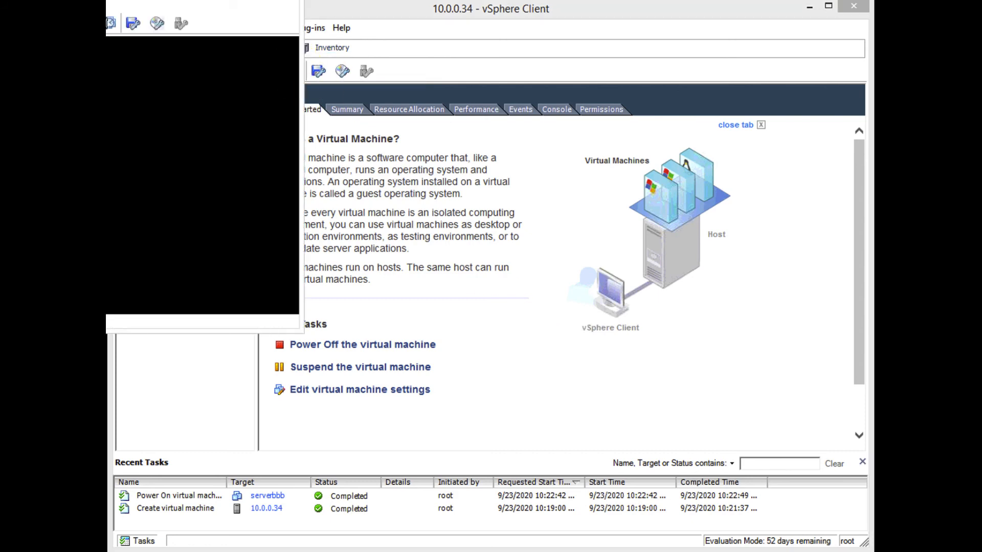
{"action": "left_click_drag", "start_coordinate": [52, 0], "coordinate": [349, 146]}
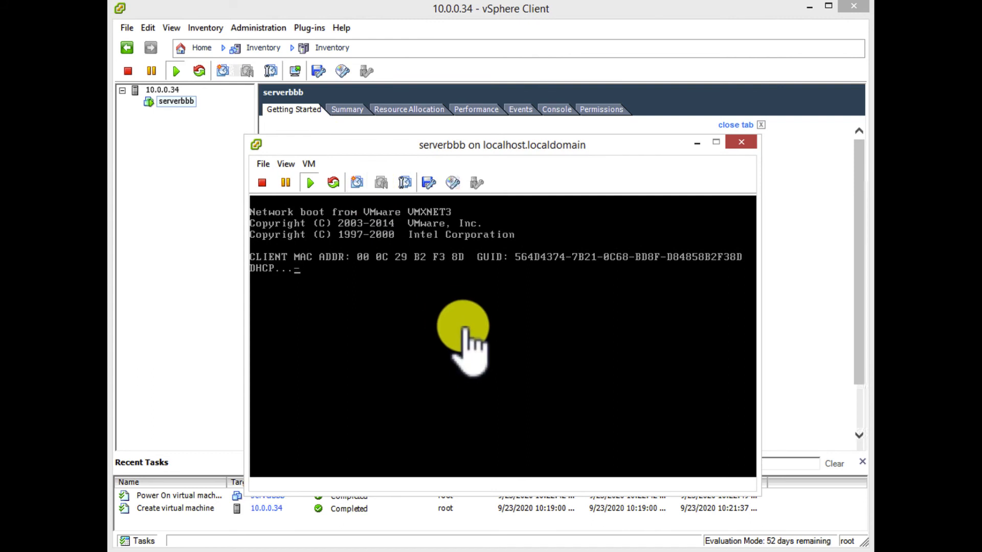
Connect CD/DVD drive 1 to the local ISO image ubuntu-16.04.6-server-amd64.iso from the Downloads folder
{"action": "left_click", "coordinate": [455, 183]}
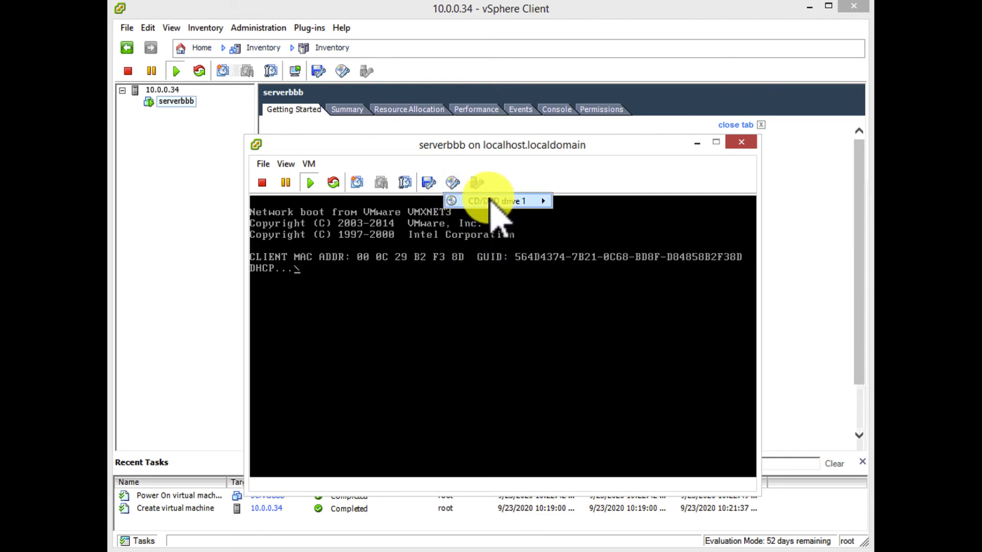
{"action": "mouse_move", "coordinate": [490, 201]}
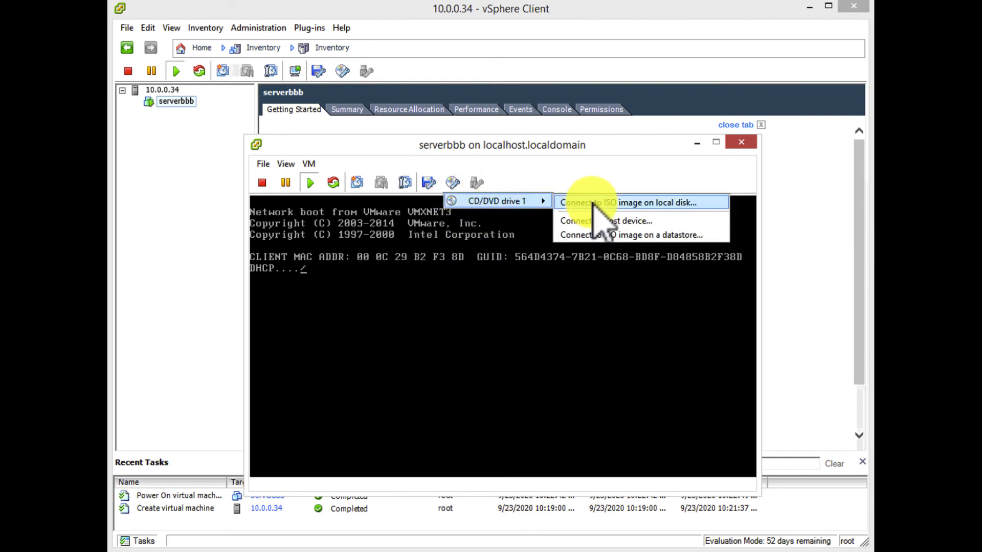
{"action": "left_click", "coordinate": [682, 215]}
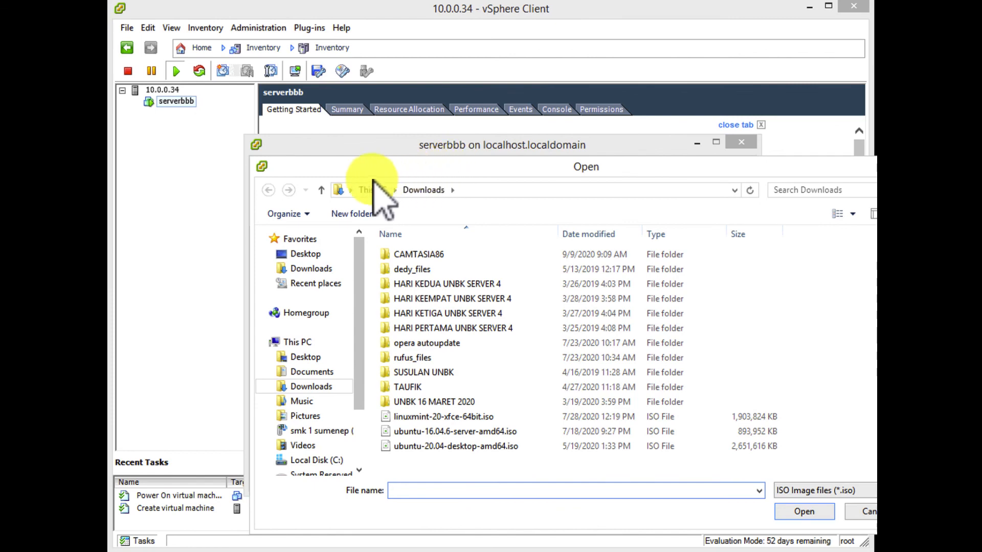
{"action": "left_click_drag", "start_coordinate": [361, 171], "coordinate": [664, 150]}
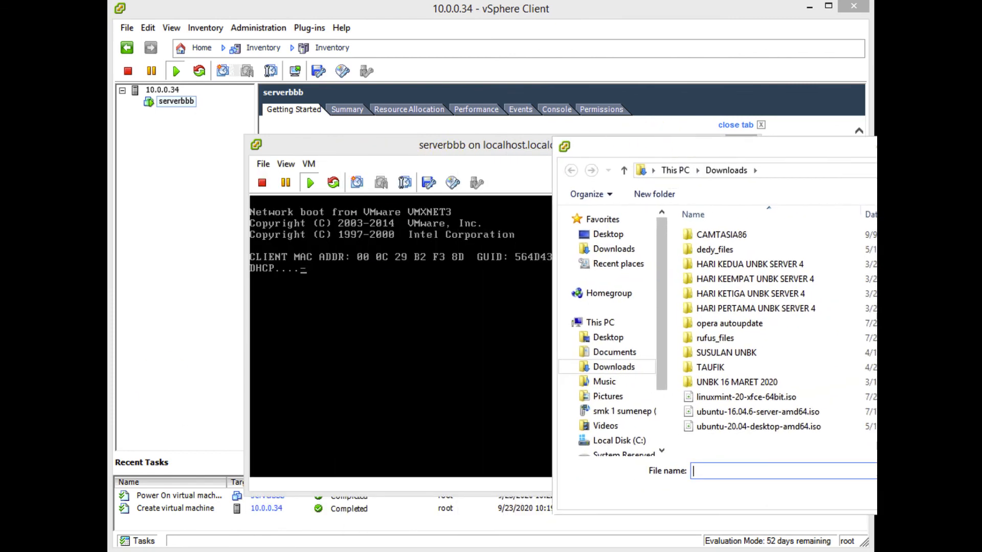
{"action": "left_click", "coordinate": [741, 413]}
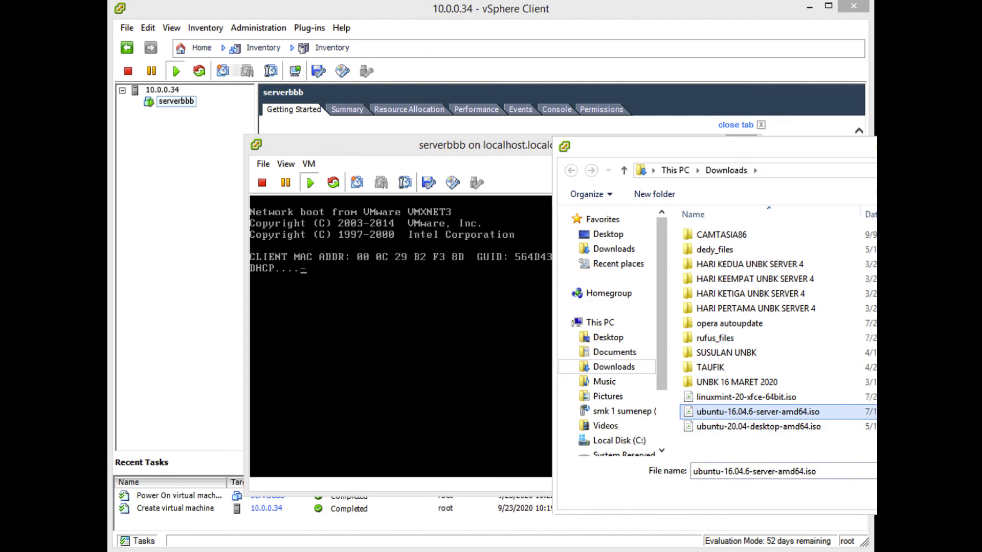
{"action": "key", "text": "Return"}
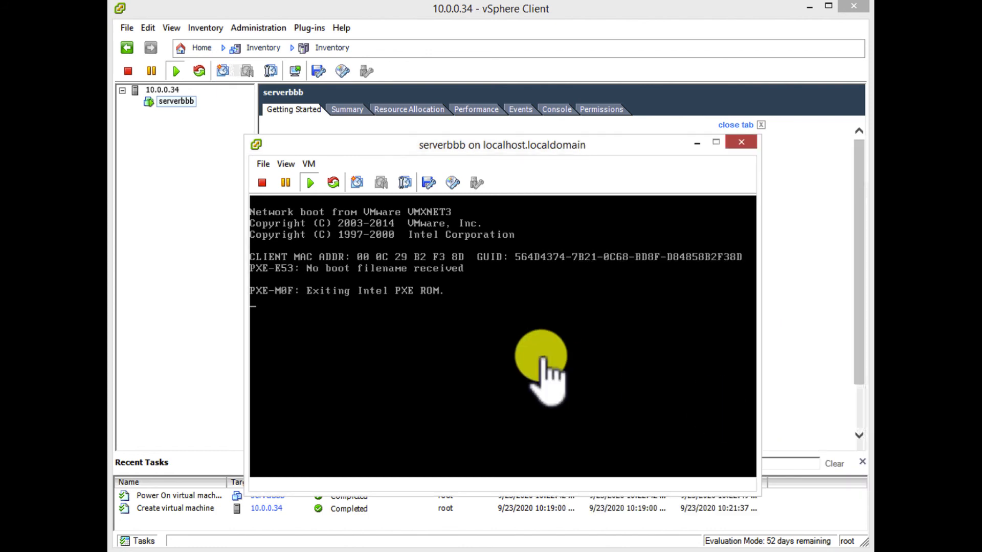
Choose English as the language in the virtual machine's console and run Install Ubuntu Server
{"action": "left_click", "coordinate": [543, 359]}
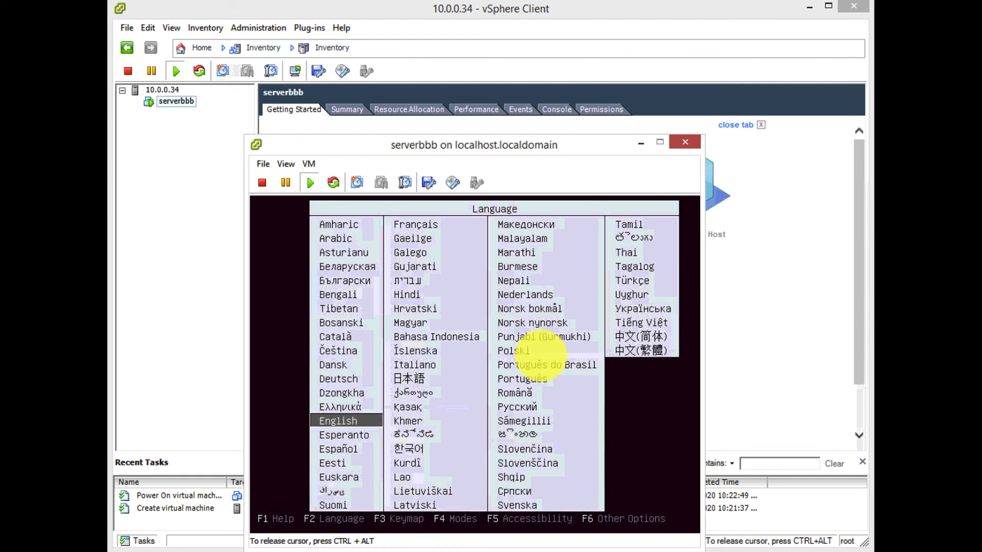
{"action": "key", "text": "Return"}
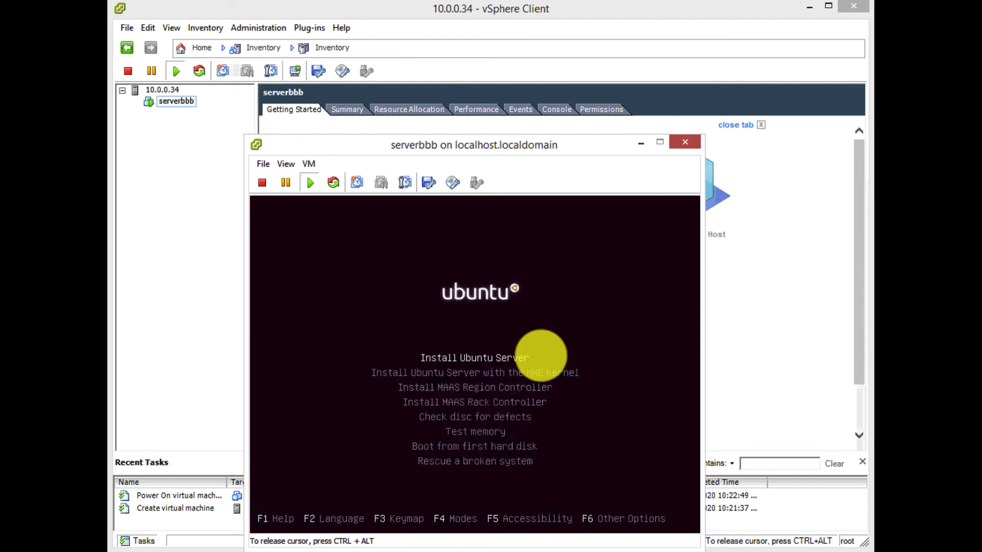
{"action": "key", "text": "Return"}
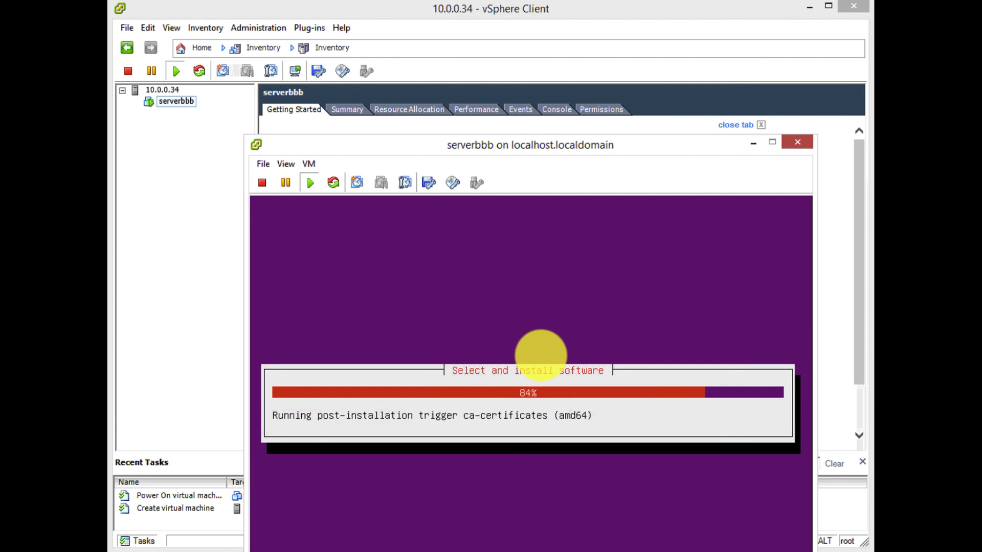
{"action": "key", "text": "Return"}
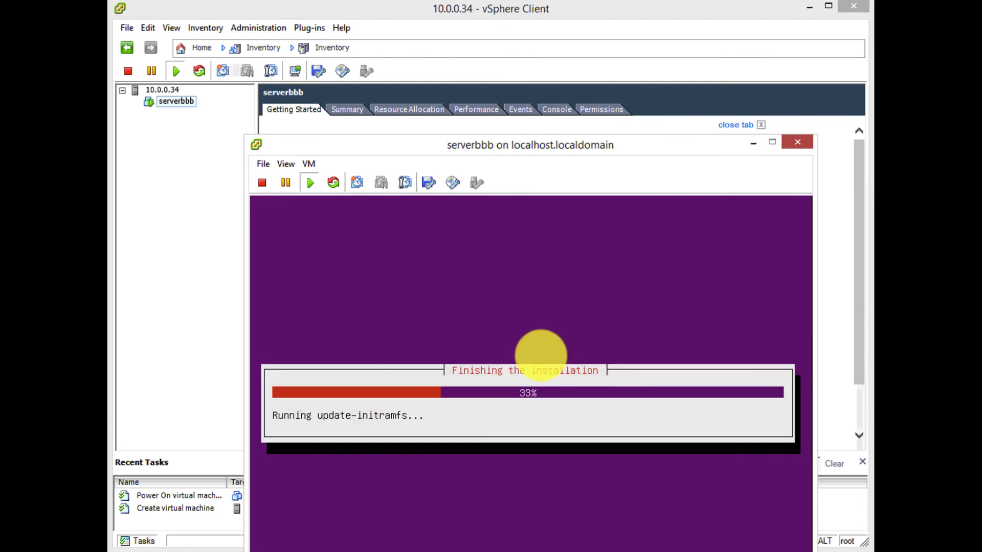